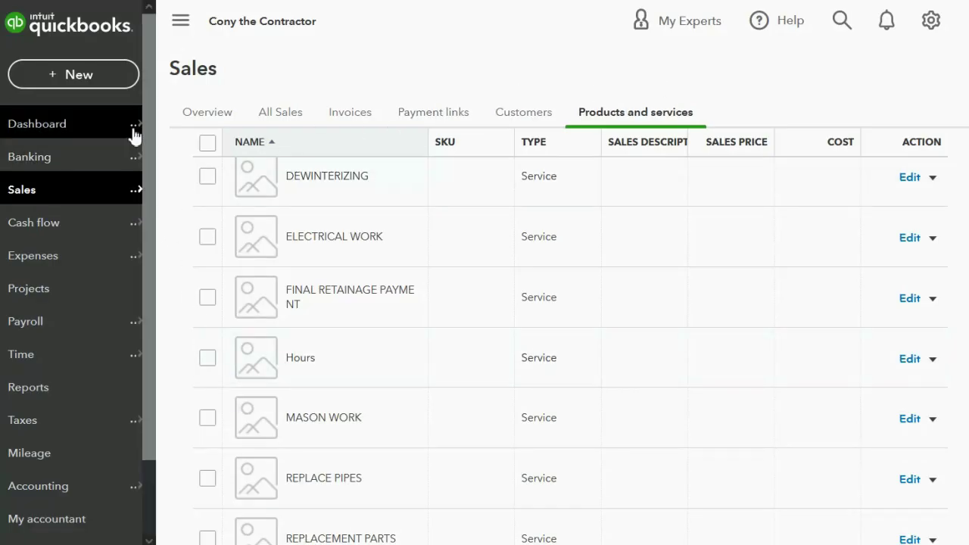
- Open the custom Trial Balance and drill into the 135.00 Retention Receivable balance
{"action": "left_click", "coordinate": [72, 389]}
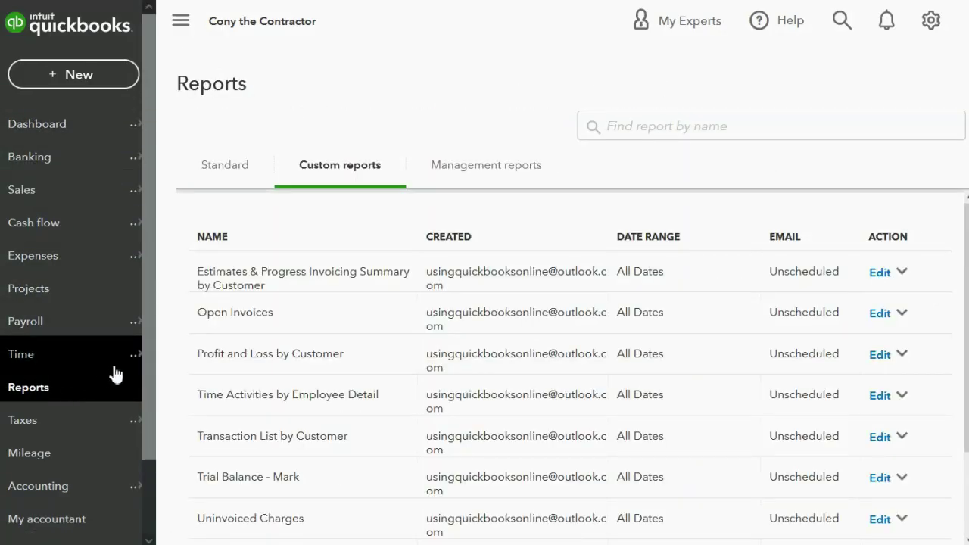
{"action": "left_click", "coordinate": [238, 483]}
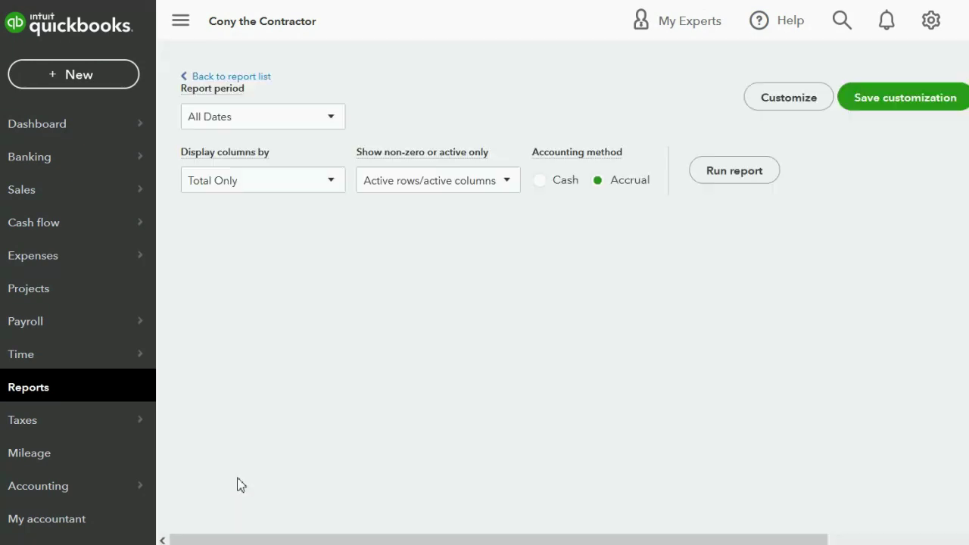
{"action": "scroll", "coordinate": [237, 485], "scroll_direction": "down", "scroll_amount": 4}
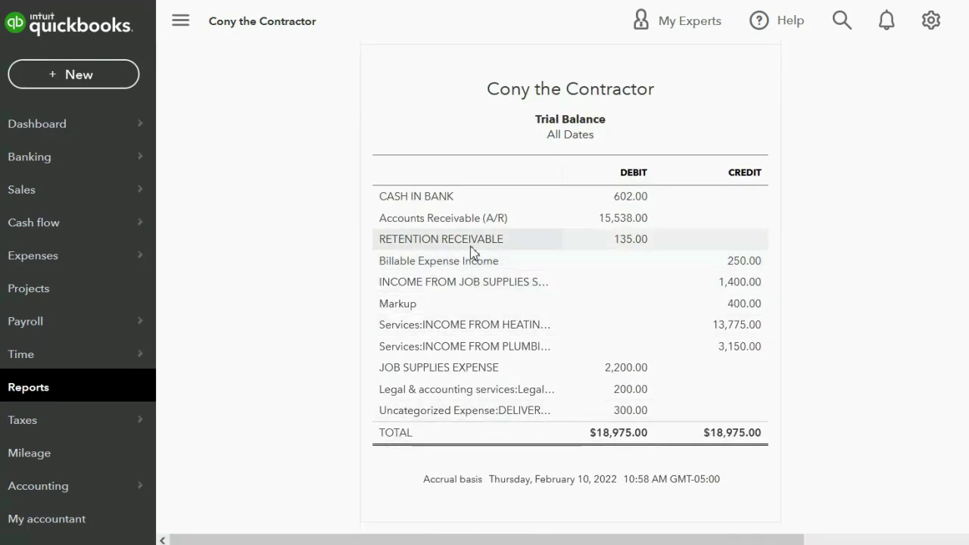
{"action": "left_click", "coordinate": [628, 241]}
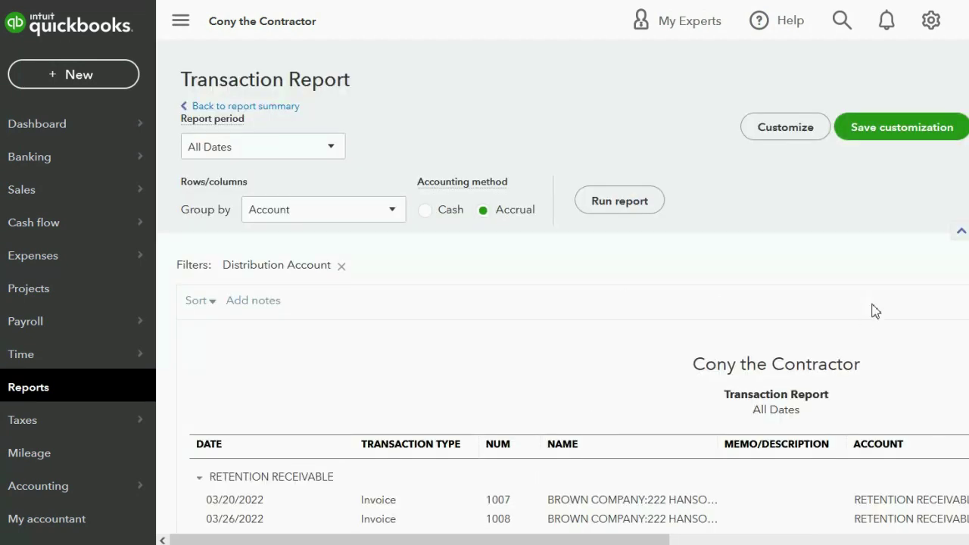
{"action": "scroll", "coordinate": [860, 320], "scroll_direction": "down", "scroll_amount": 1}
{"action": "scroll", "coordinate": [563, 289], "scroll_direction": "down", "scroll_amount": 2}
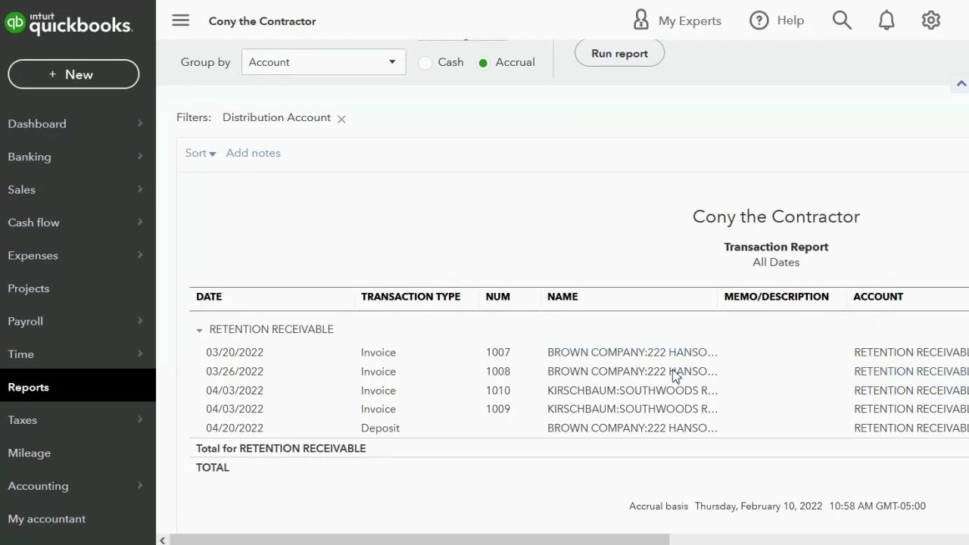
{"action": "left_click_drag", "start_coordinate": [636, 539], "coordinate": [880, 535]}
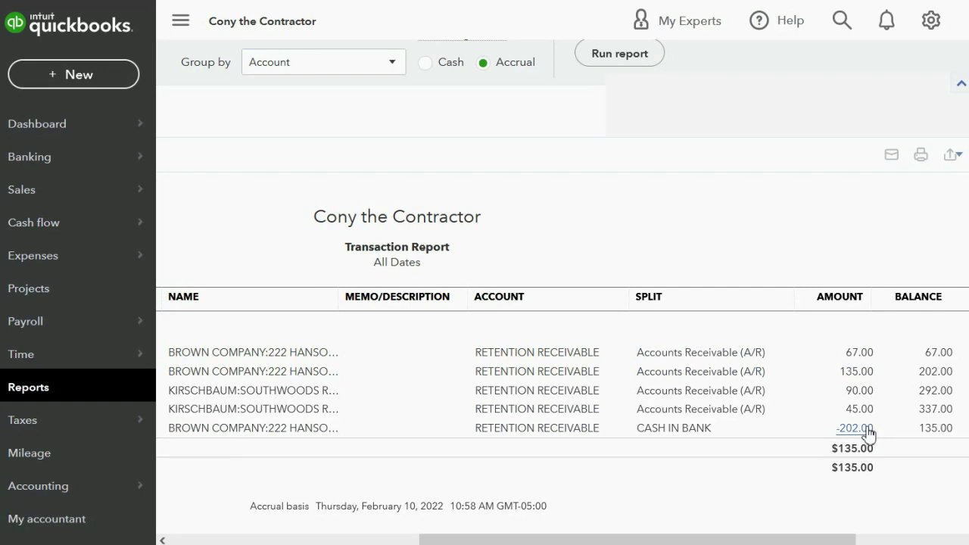
{"action": "left_click_drag", "start_coordinate": [761, 538], "coordinate": [573, 538]}
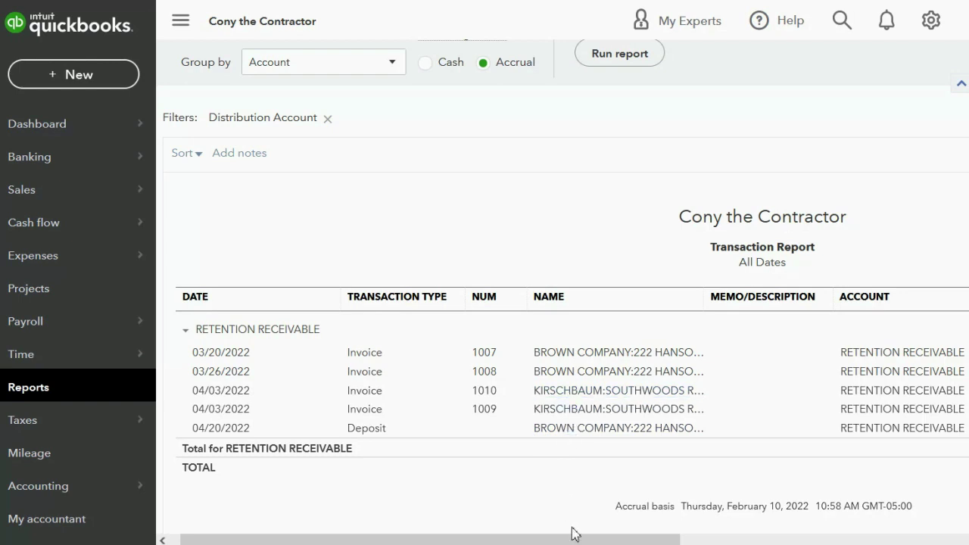
{"action": "left_click_drag", "start_coordinate": [575, 543], "coordinate": [834, 519]}
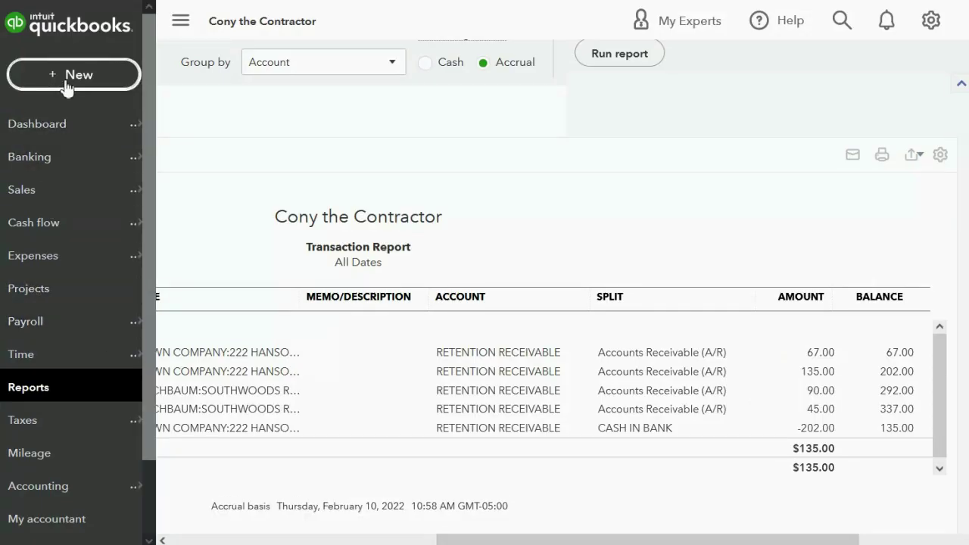
- Create new invoice 1010 dated 04/30/2022, due 05/30/2022
{"action": "left_click", "coordinate": [67, 79]}
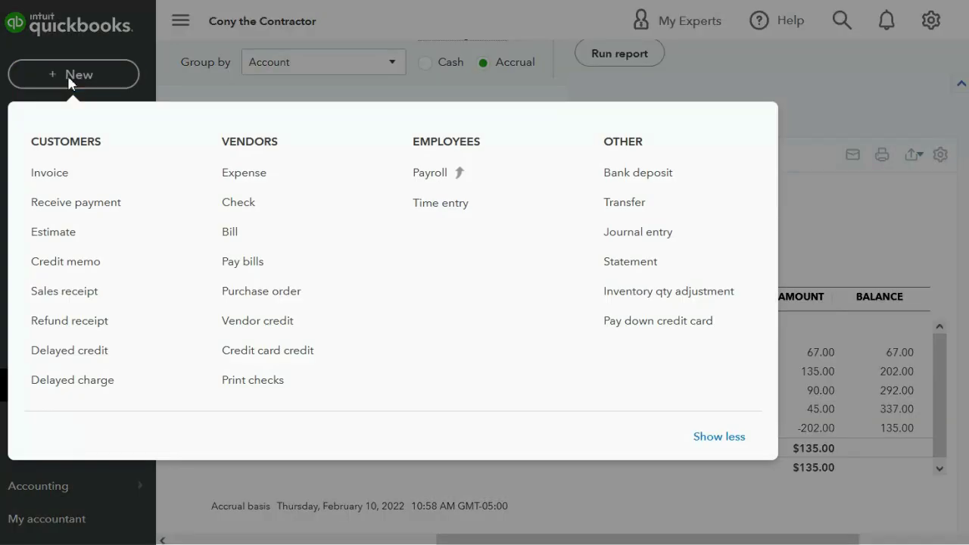
{"action": "left_click", "coordinate": [54, 181]}
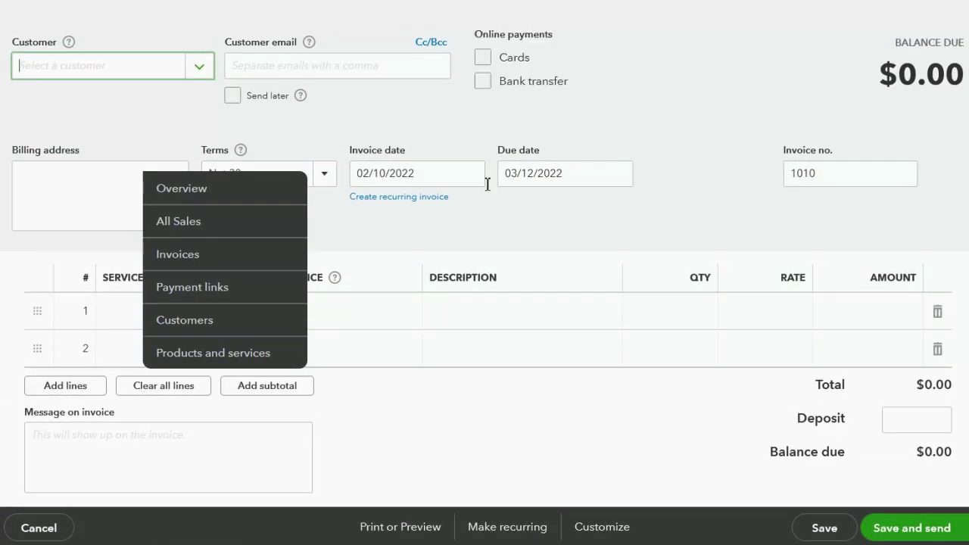
{"action": "left_click", "coordinate": [470, 173]}
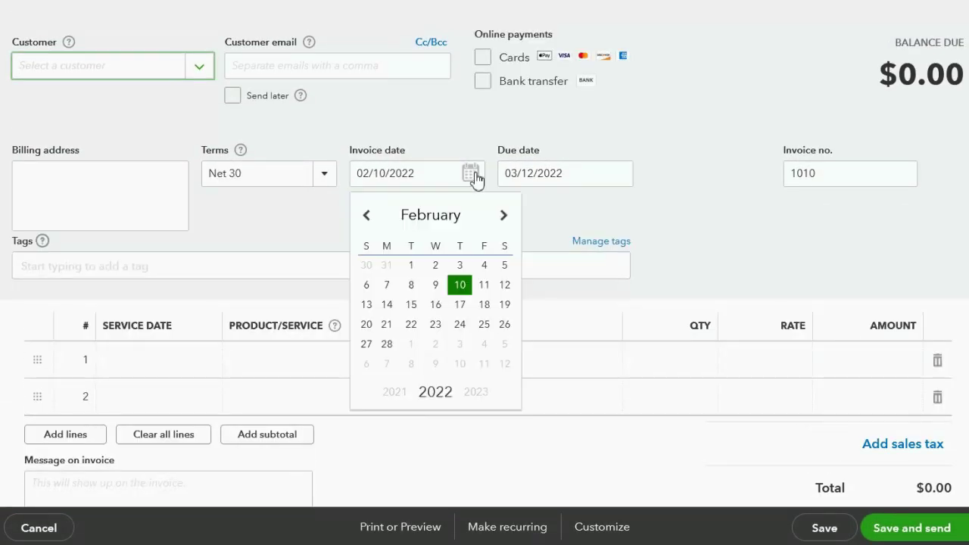
{"action": "left_click", "coordinate": [504, 215]}
{"action": "left_click", "coordinate": [504, 215]}
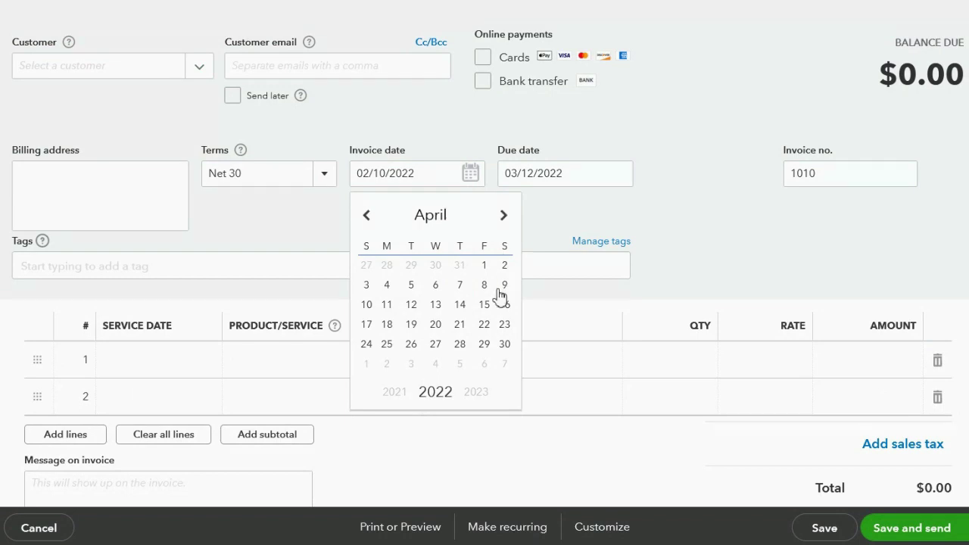
{"action": "left_click", "coordinate": [505, 344]}
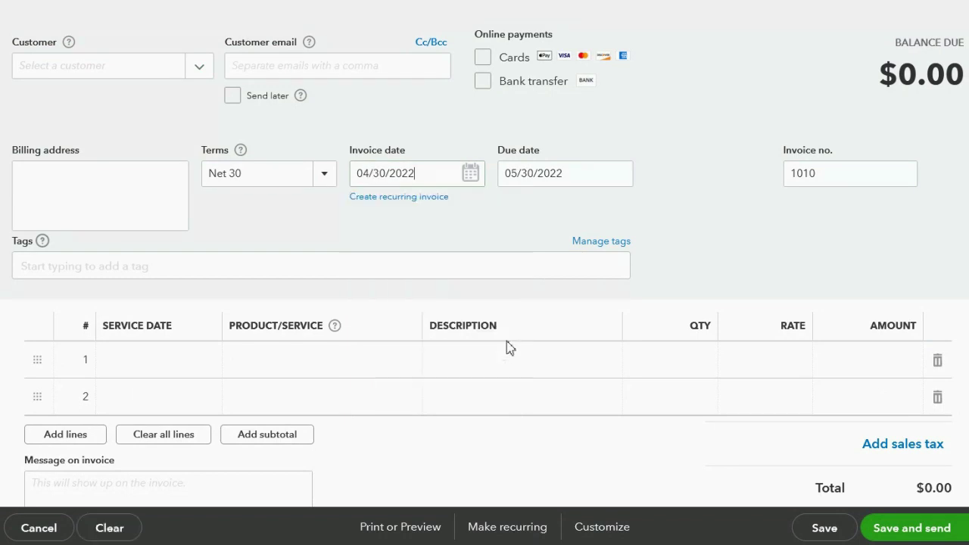
{"action": "left_click", "coordinate": [200, 70]}
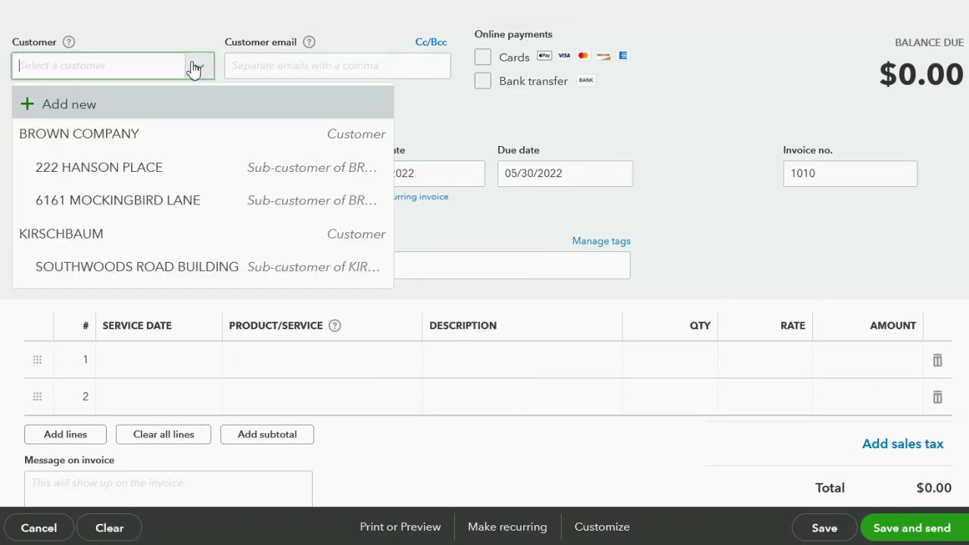
- Bill SOUTHWOODS ROAD BUILDING one FINAL RETAINAGE PAYMENT line with amount 135.00
{"action": "left_click", "coordinate": [172, 268]}
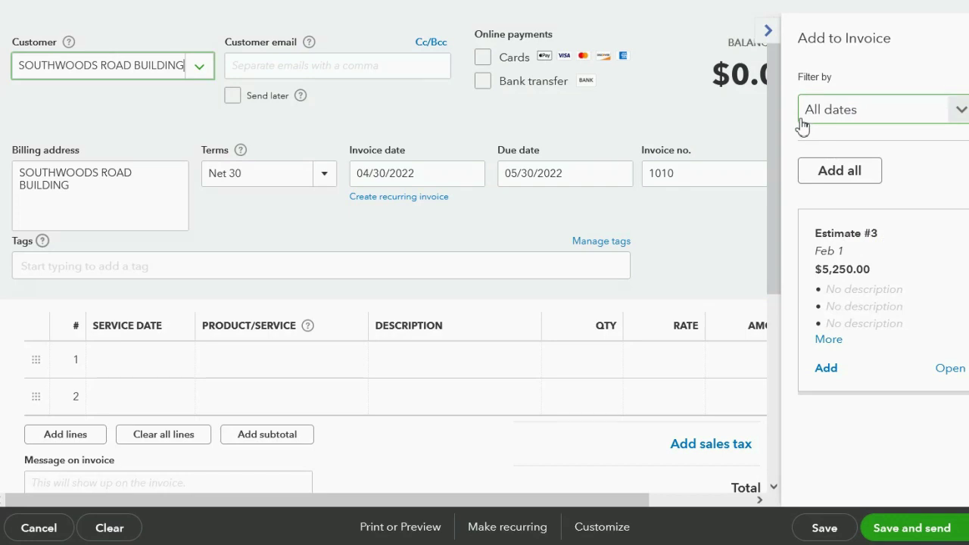
{"action": "left_click", "coordinate": [314, 361]}
{"action": "left_click", "coordinate": [350, 366]}
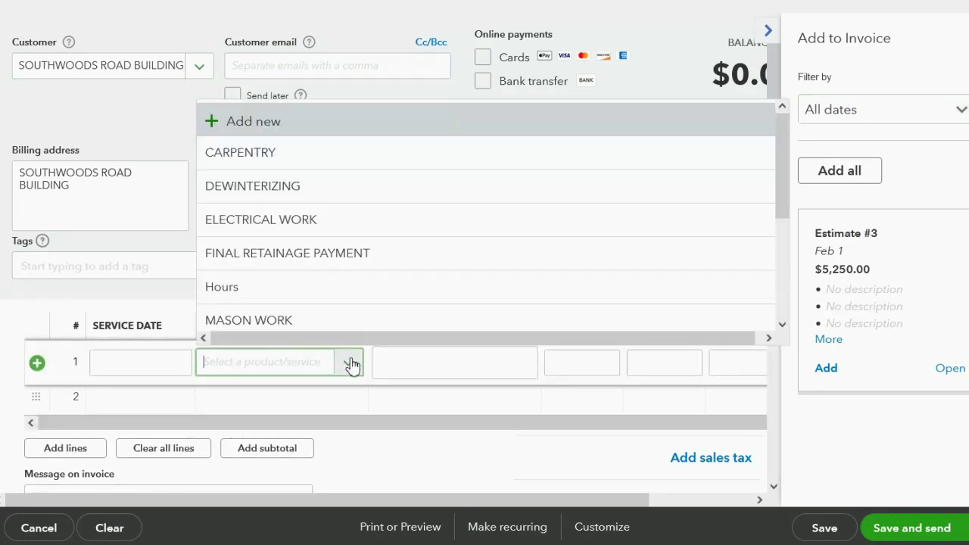
{"action": "left_click", "coordinate": [341, 261]}
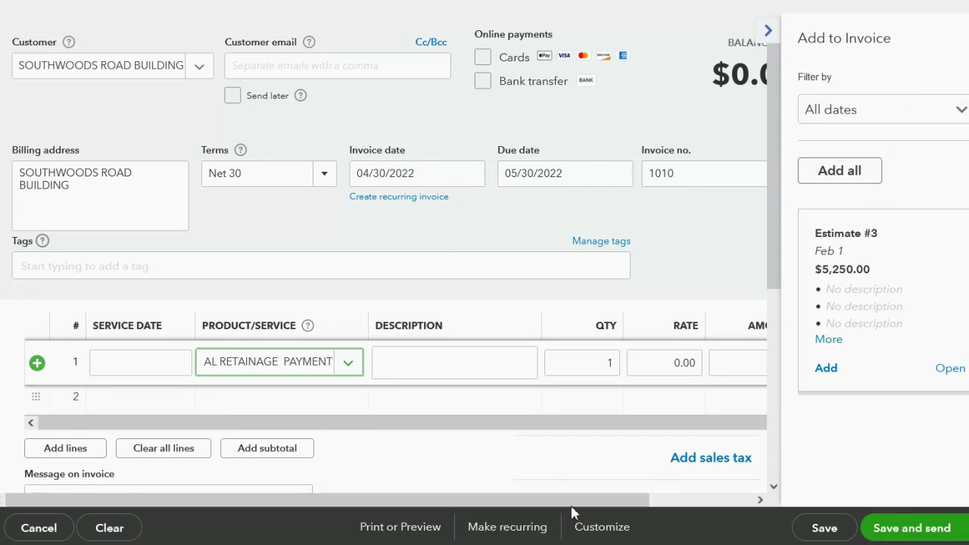
{"action": "left_click_drag", "start_coordinate": [580, 500], "coordinate": [686, 497]}
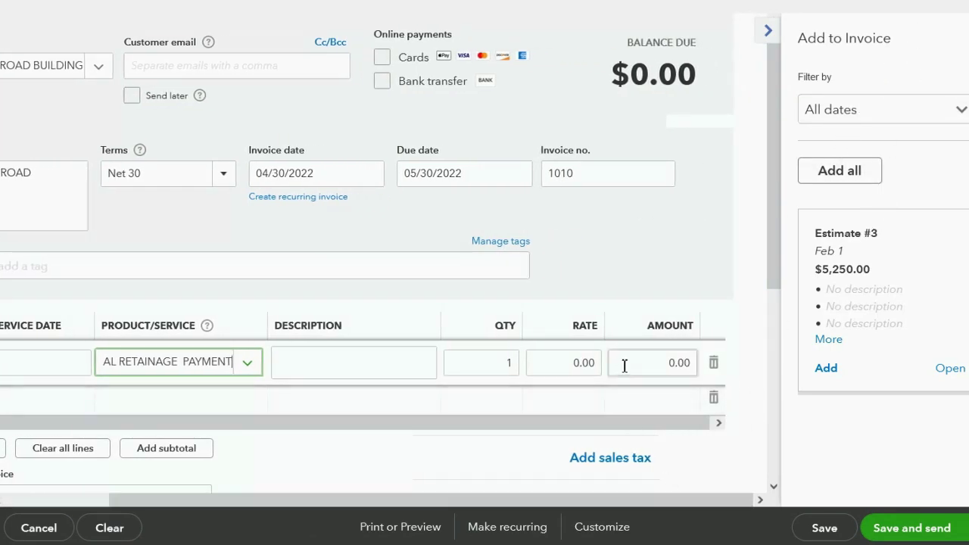
{"action": "left_click", "coordinate": [677, 363]}
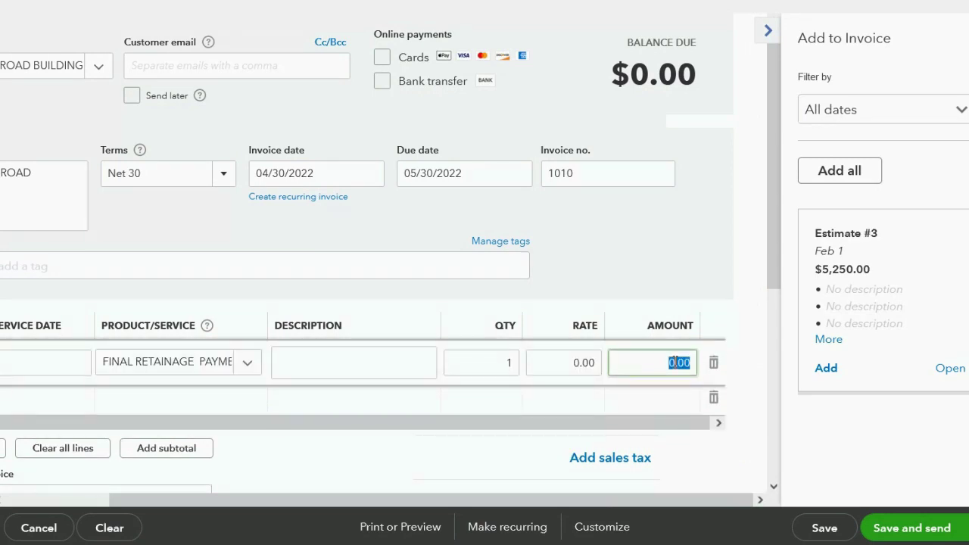
{"action": "type", "text": "135"}
{"action": "key", "text": "Tab"}
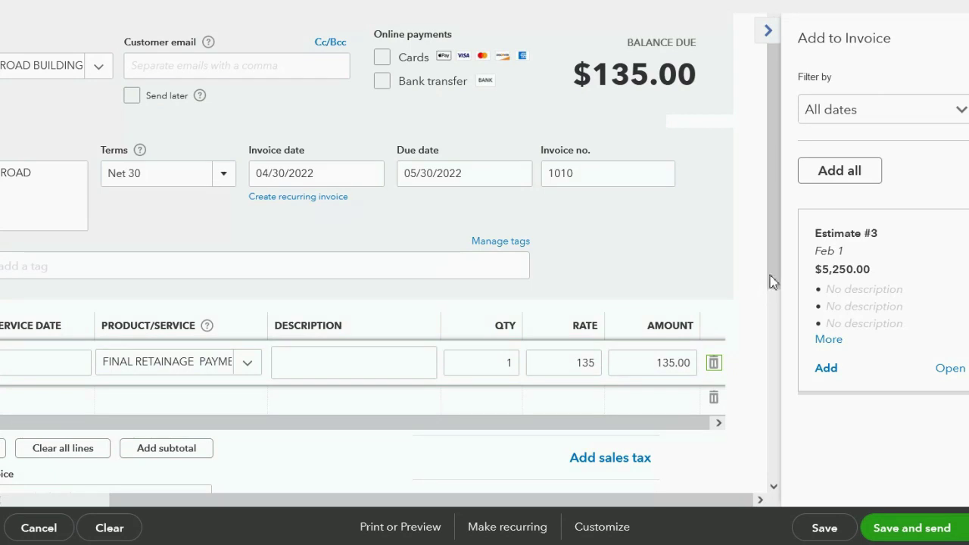
{"action": "left_click", "coordinate": [959, 527]}
- Save and close invoice 1010, confirming the duplicate number, then return to Reports
{"action": "left_click", "coordinate": [900, 473]}
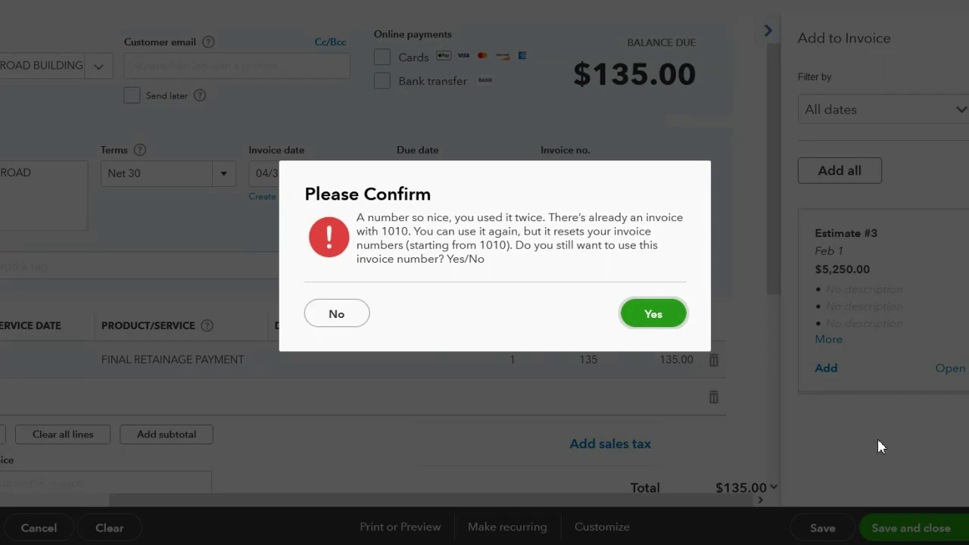
{"action": "left_click", "coordinate": [653, 314]}
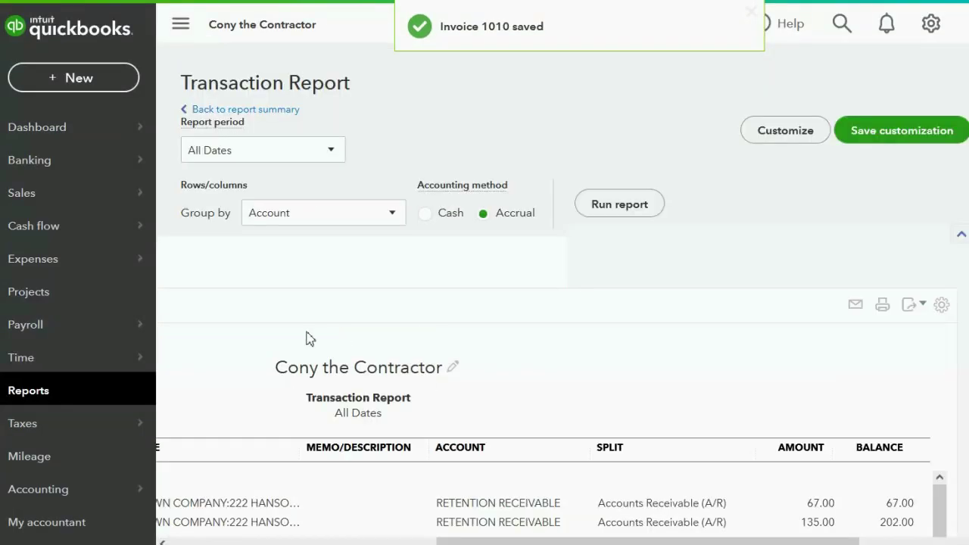
{"action": "left_click", "coordinate": [47, 391]}
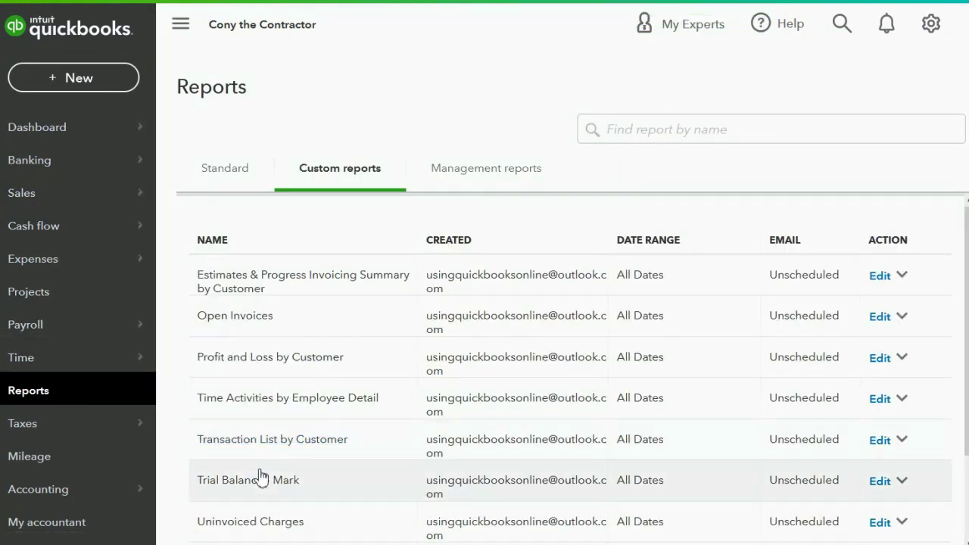
- Confirm Retention Receivable is 0.00, then find invoice 1010 in Transaction List by Customer
{"action": "left_click", "coordinate": [261, 479]}
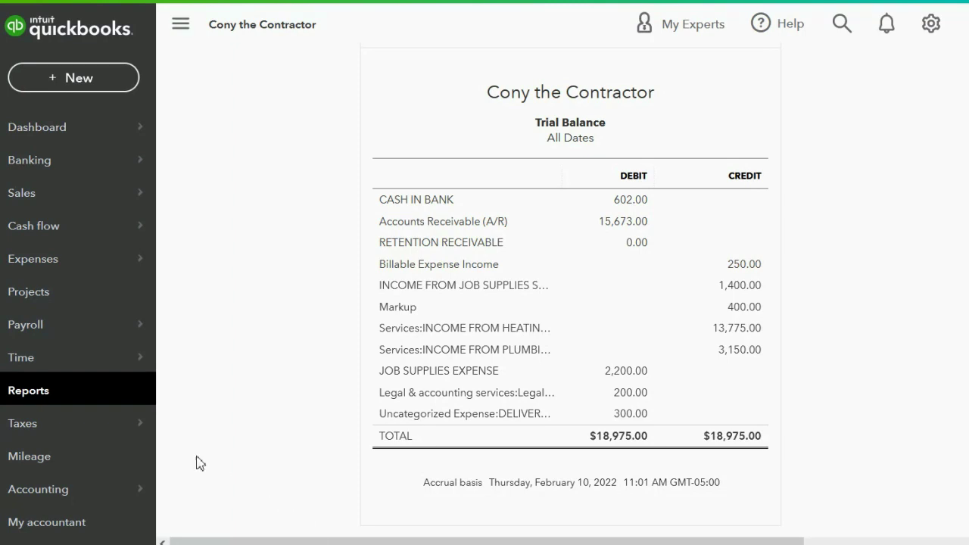
{"action": "left_click", "coordinate": [88, 396]}
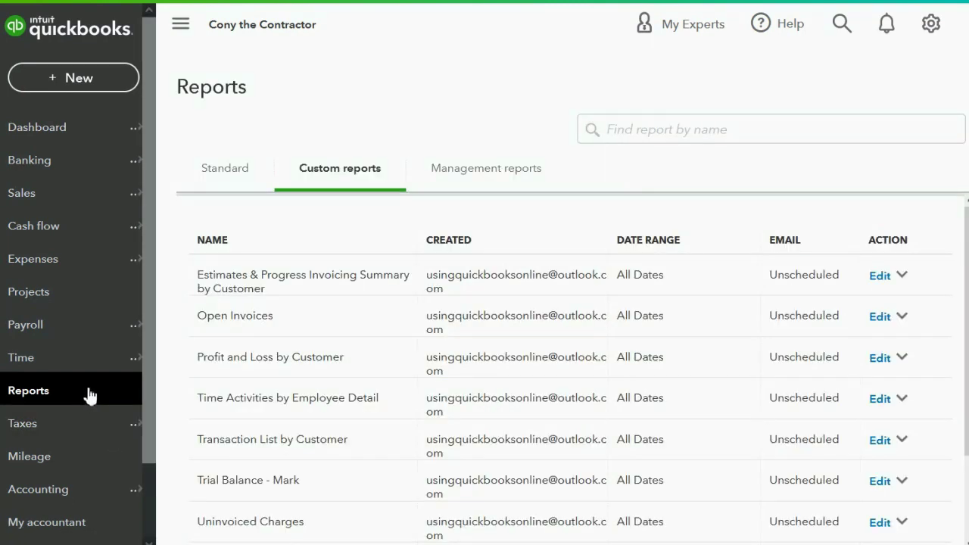
{"action": "scroll", "coordinate": [296, 460], "scroll_direction": "down", "scroll_amount": 1}
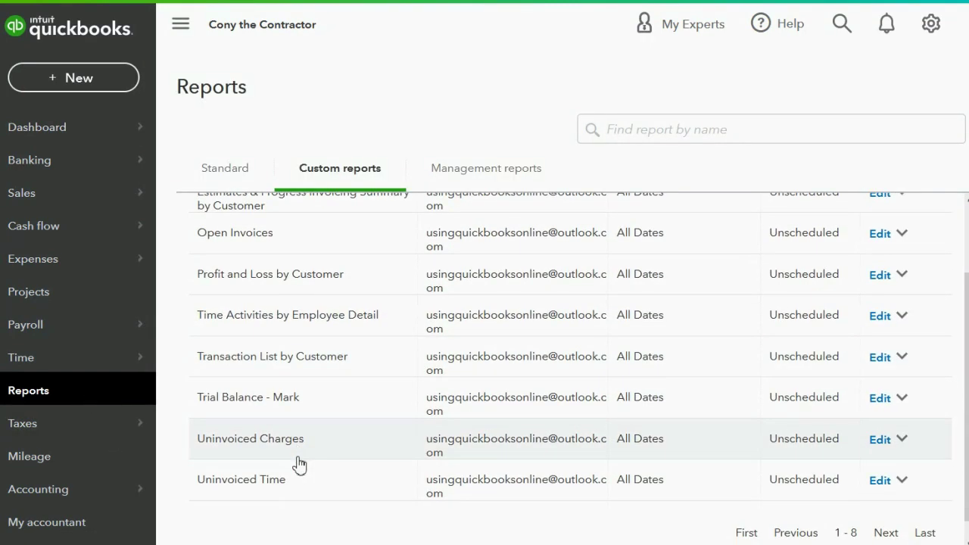
{"action": "scroll", "coordinate": [302, 478], "scroll_direction": "up", "scroll_amount": 1}
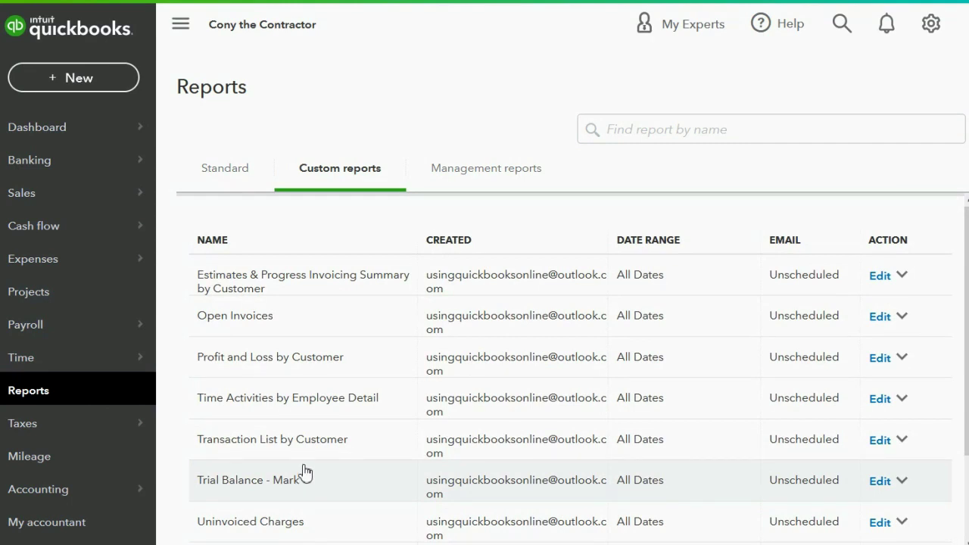
{"action": "scroll", "coordinate": [303, 466], "scroll_direction": "down", "scroll_amount": 1}
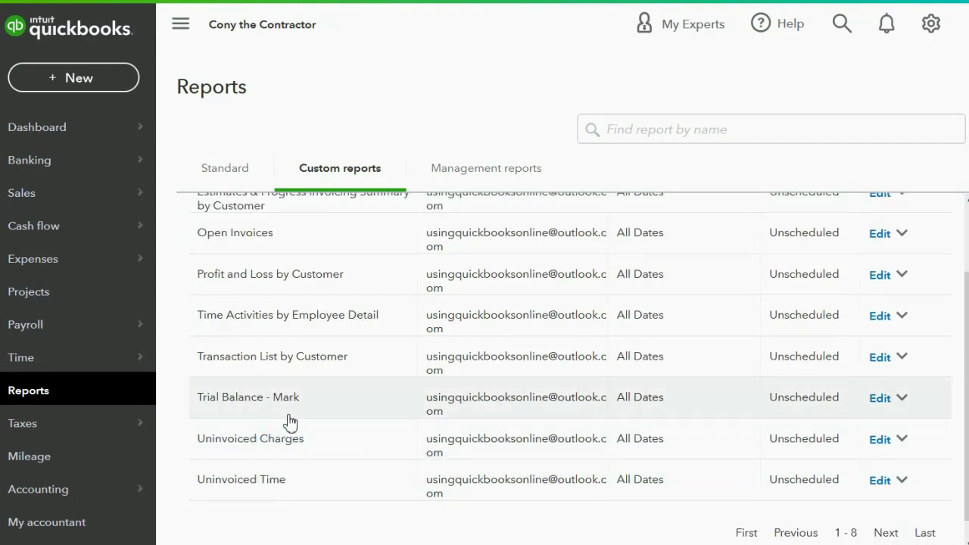
{"action": "left_click", "coordinate": [294, 358]}
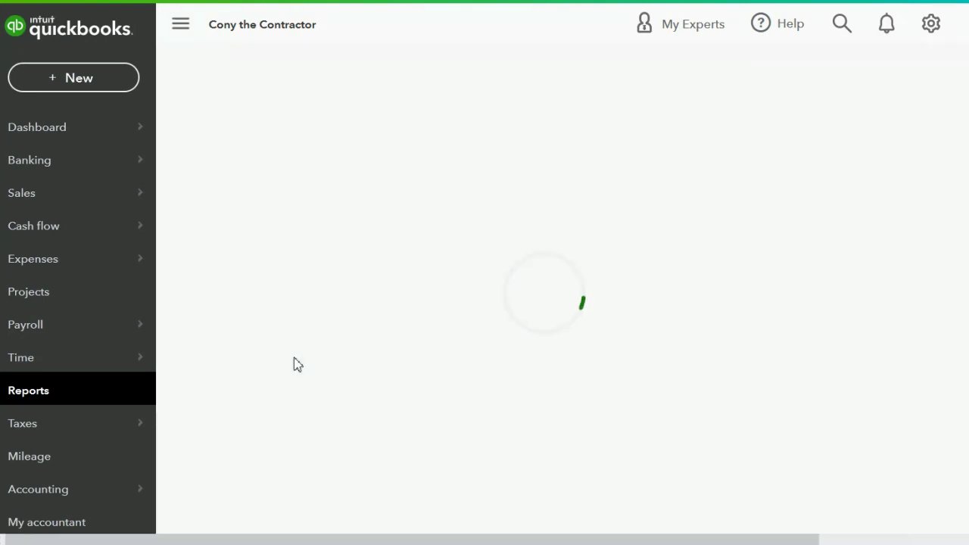
{"action": "scroll", "coordinate": [549, 345], "scroll_direction": "down", "scroll_amount": 3}
{"action": "scroll", "coordinate": [549, 344], "scroll_direction": "down", "scroll_amount": 1}
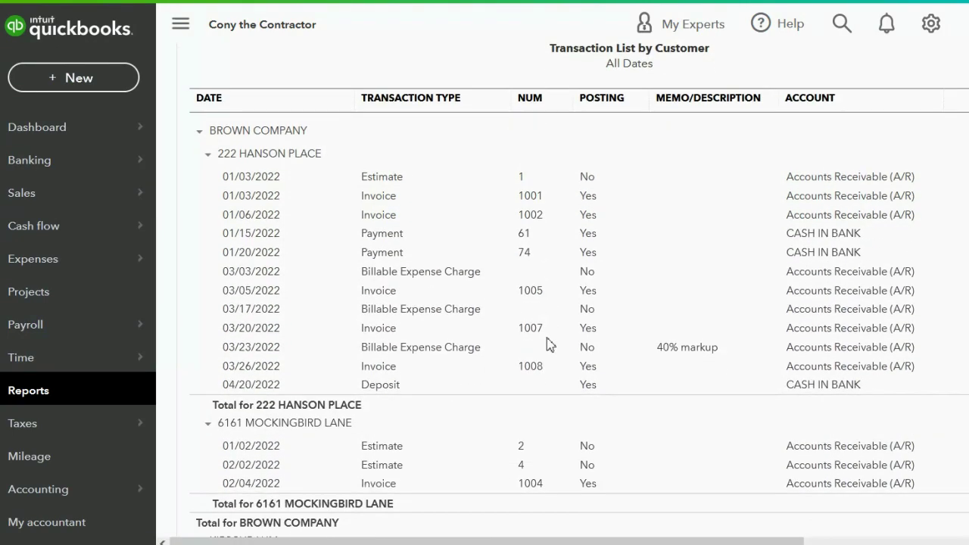
{"action": "scroll", "coordinate": [549, 344], "scroll_direction": "down", "scroll_amount": 4}
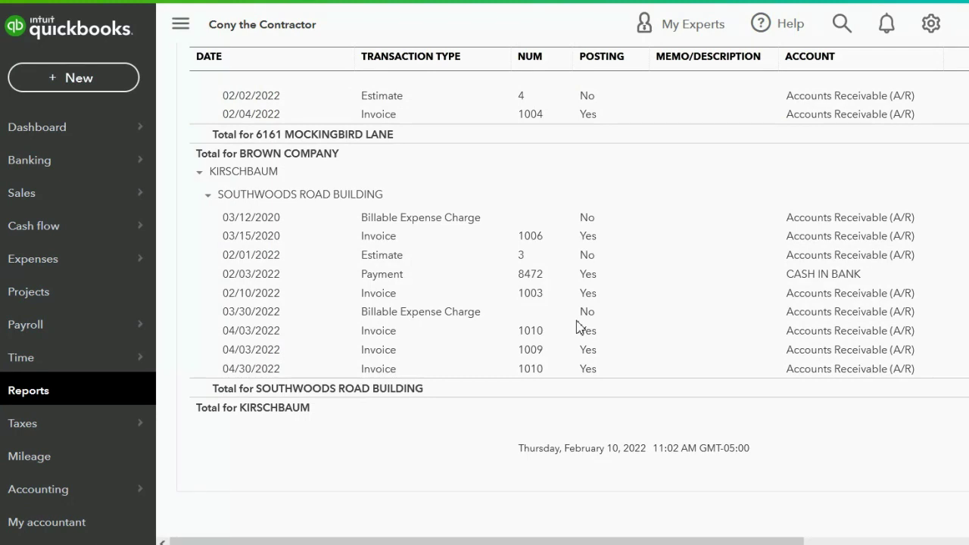